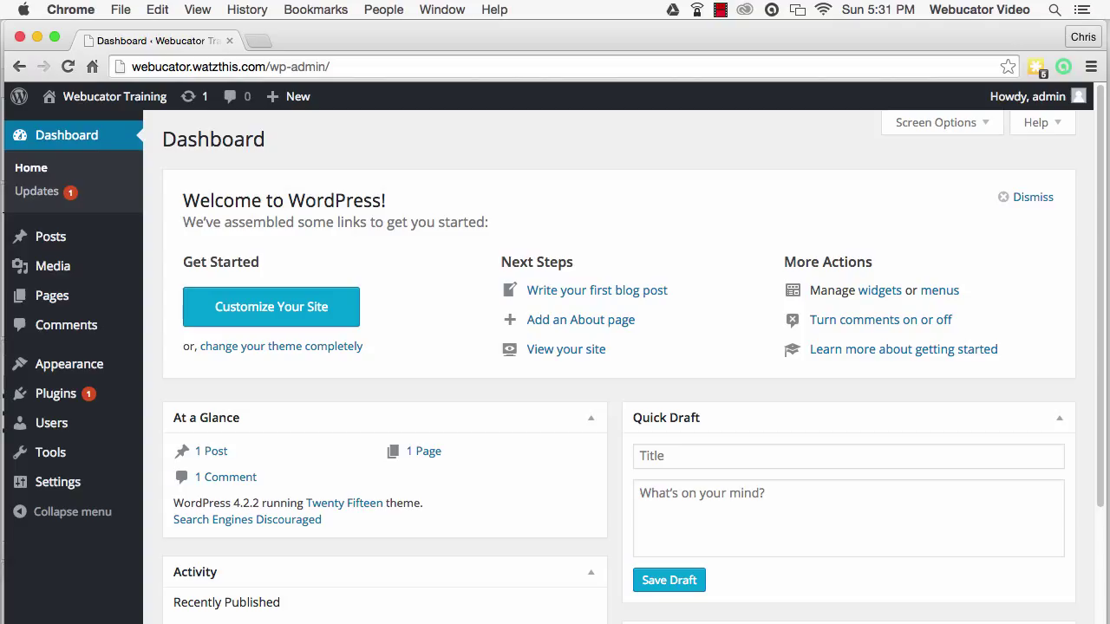
Switch to FileZilla and connect to the saved webucator.watzthis.com site over SFTP
{"action": "key", "text": "super+Tab"}
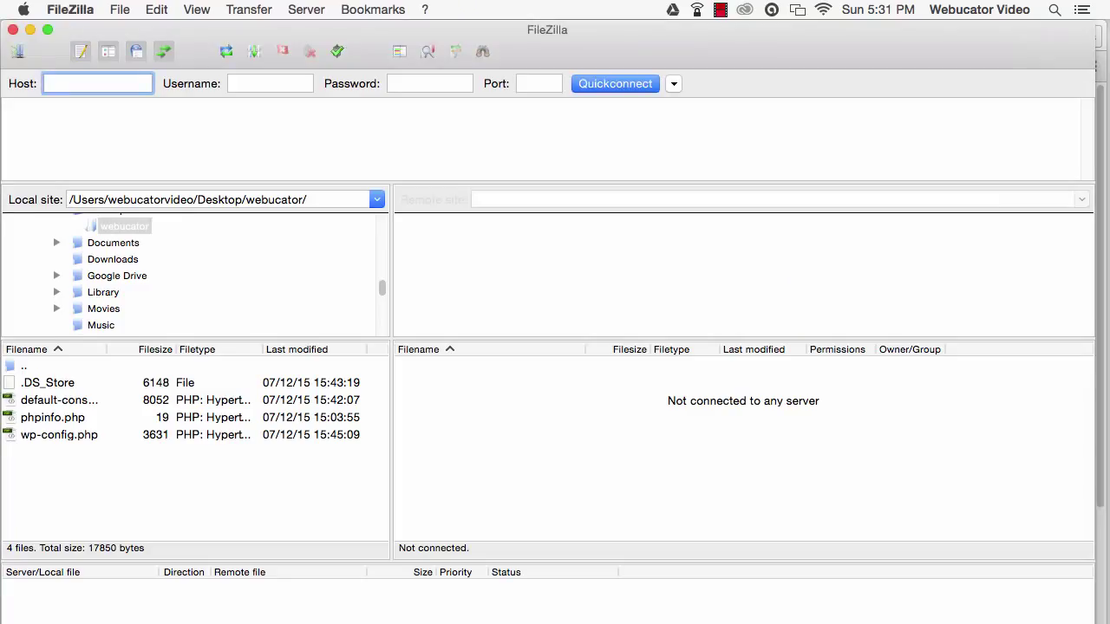
{"action": "left_click", "coordinate": [17, 52]}
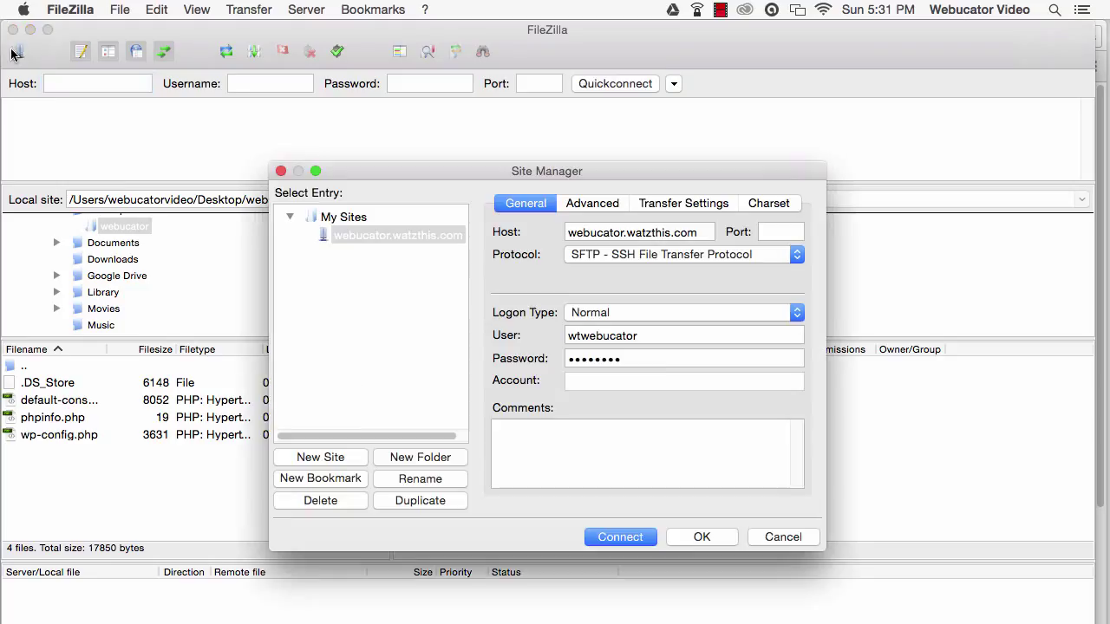
{"action": "left_click", "coordinate": [609, 537]}
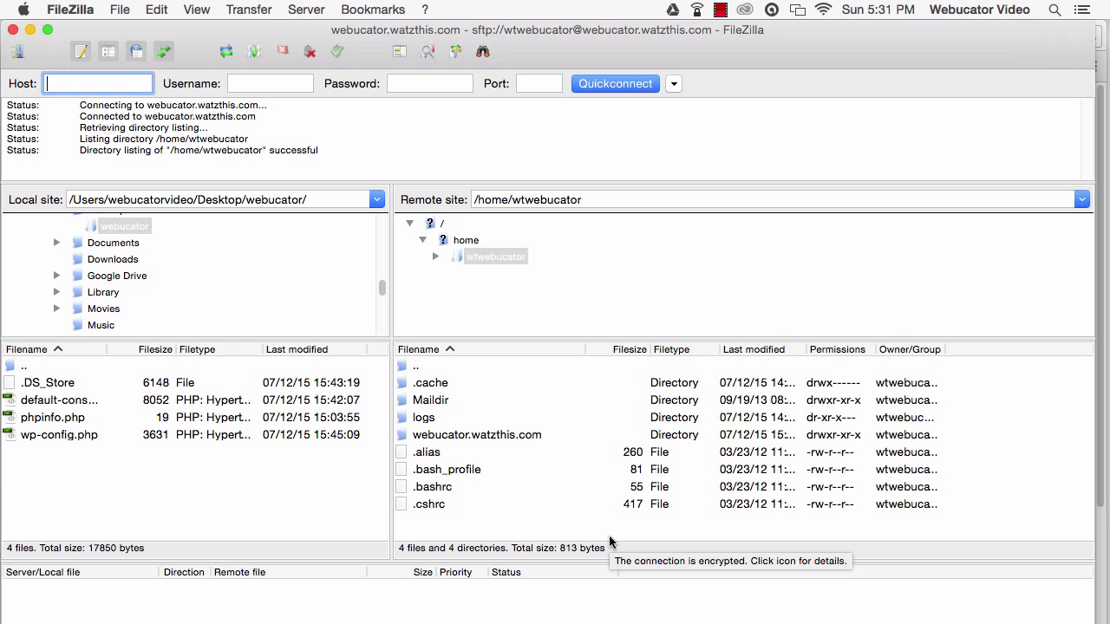
Locate and select default-constants.php in the wp-includes folder of webucator.watzthis.com on the server
{"action": "double_click", "coordinate": [501, 436]}
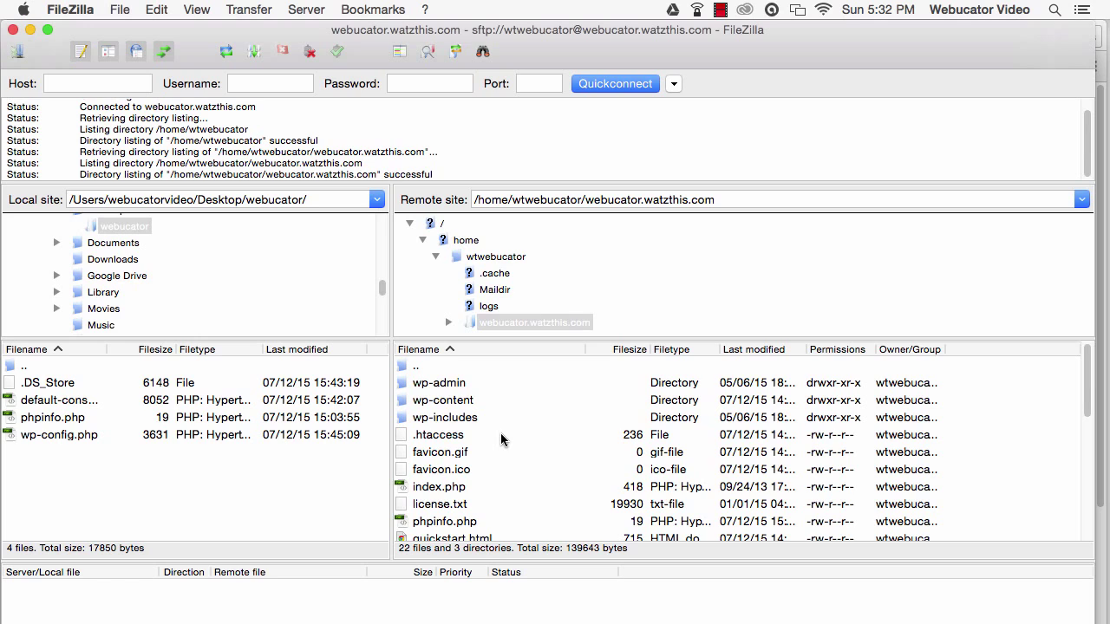
{"action": "double_click", "coordinate": [457, 420]}
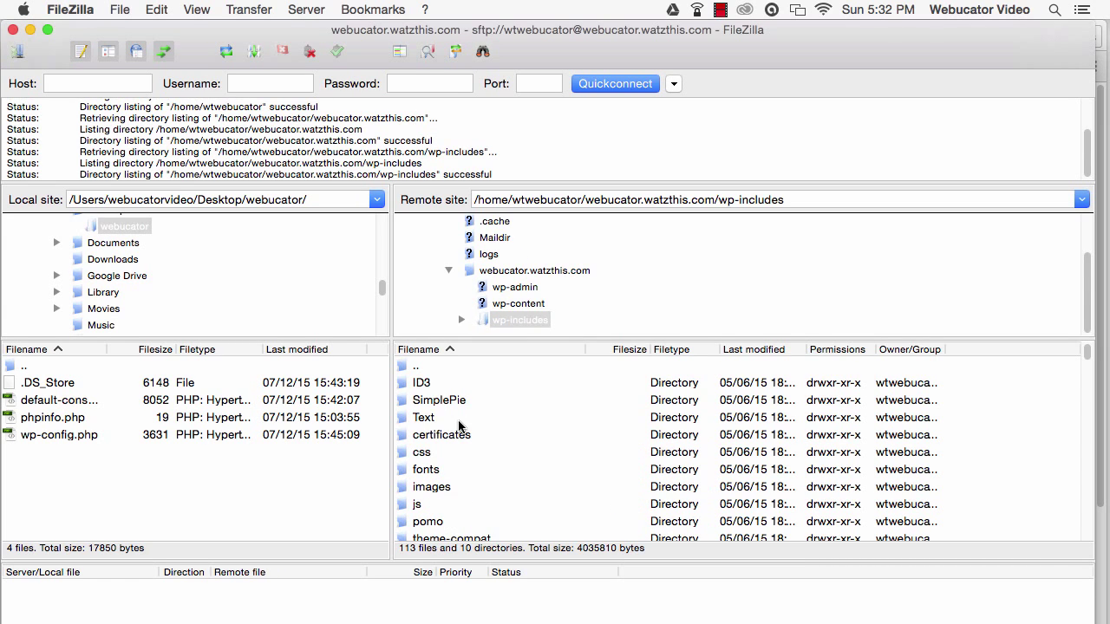
{"action": "left_click_drag", "start_coordinate": [1089, 361], "coordinate": [1083, 447]}
{"action": "left_click", "coordinate": [481, 419]}
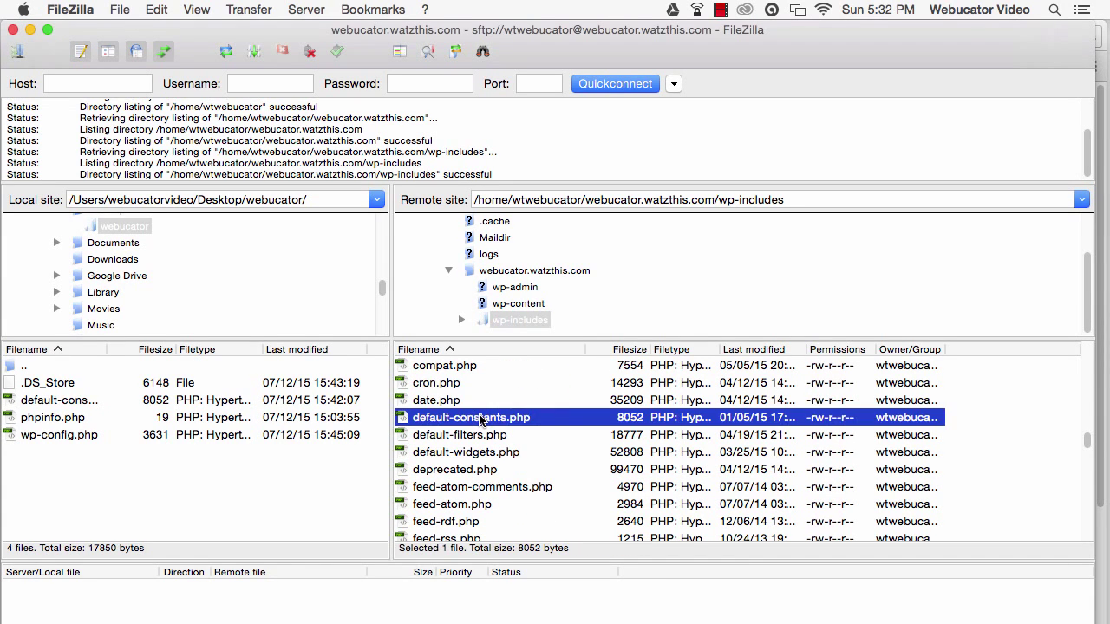
{"action": "right_click", "coordinate": [480, 420]}
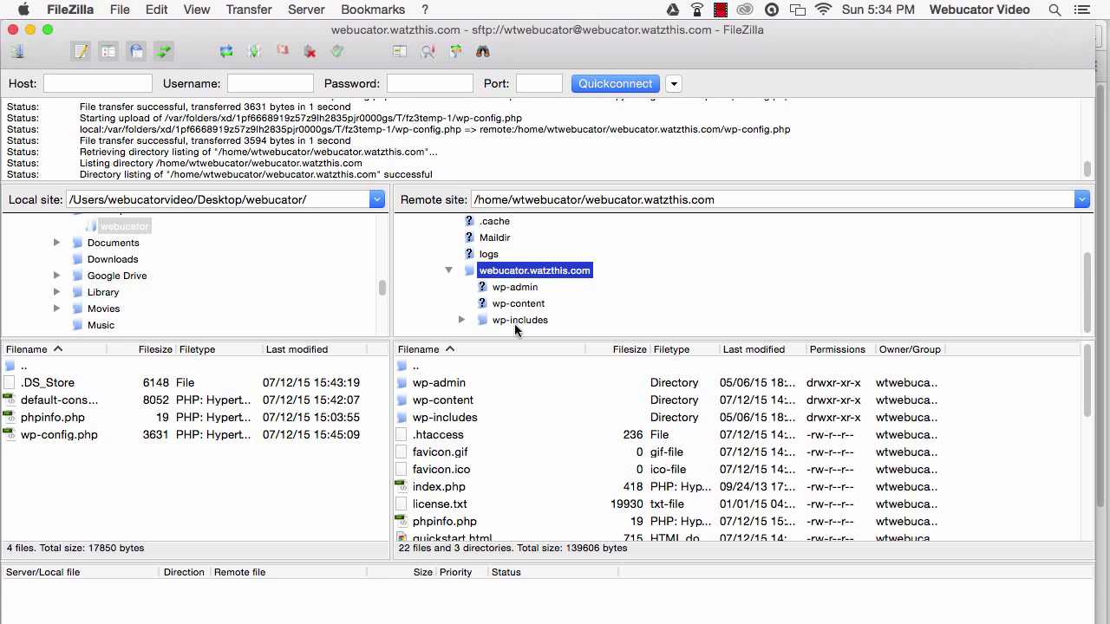
Open wp-config.php from the remote webucator.watzthis.com folder for editing, reopening the existing local copy
{"action": "left_click_drag", "start_coordinate": [1089, 365], "coordinate": [1087, 427]}
{"action": "left_click", "coordinate": [462, 488]}
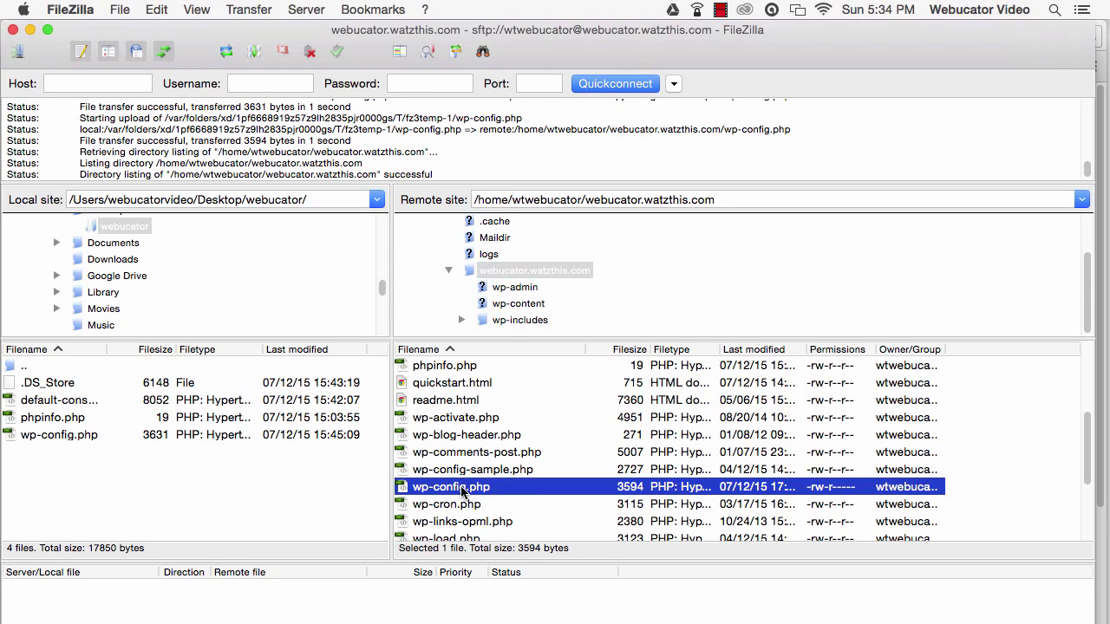
{"action": "right_click", "coordinate": [462, 491]}
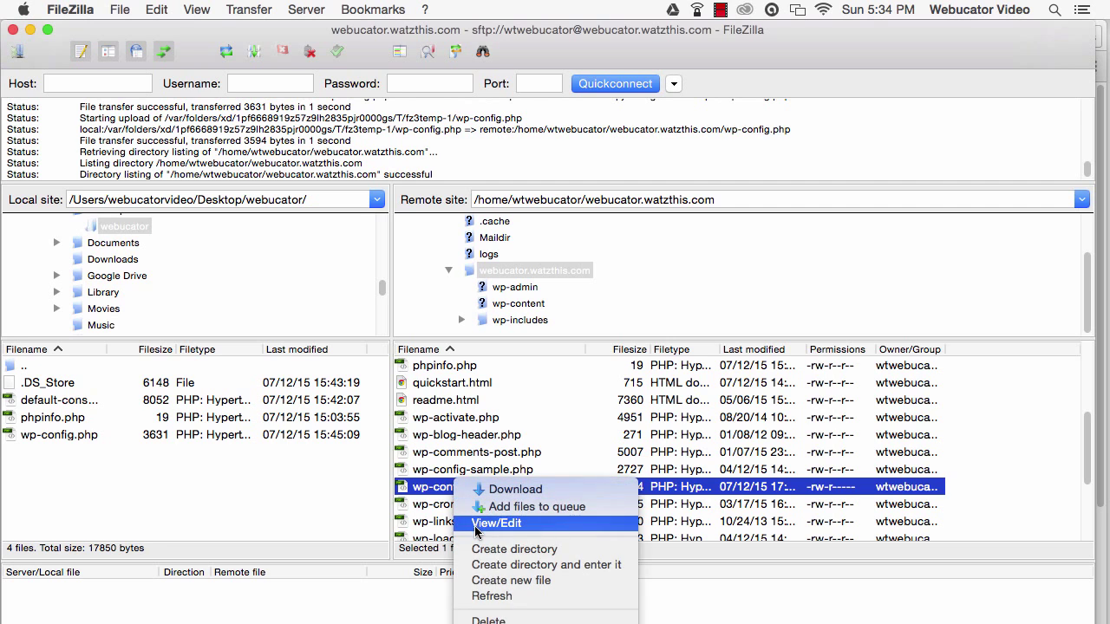
{"action": "left_click", "coordinate": [488, 521]}
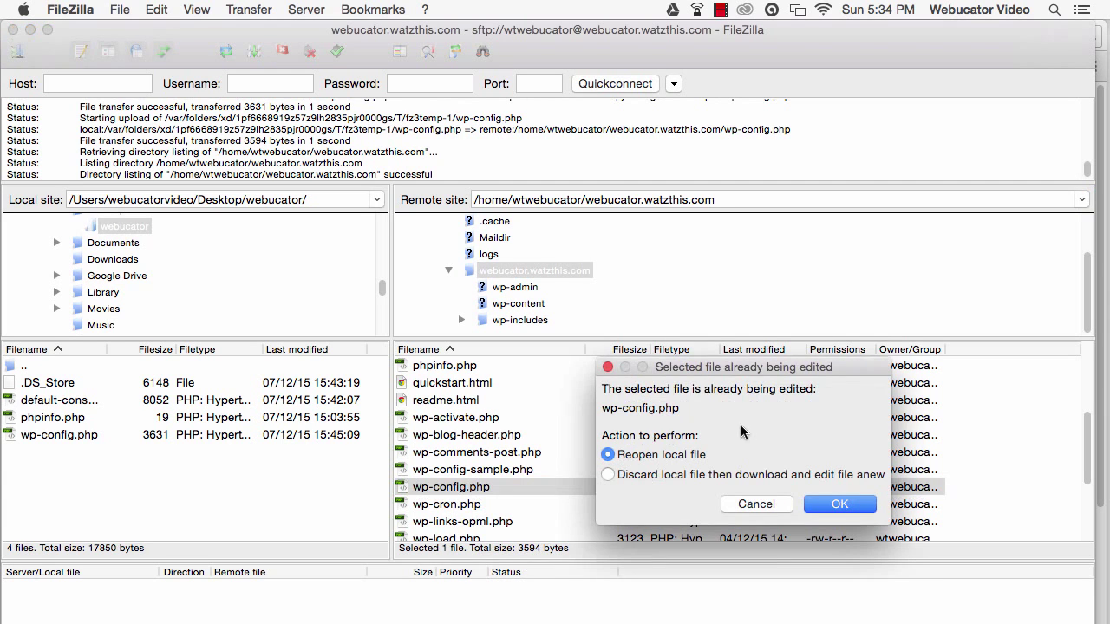
{"action": "left_click", "coordinate": [819, 505]}
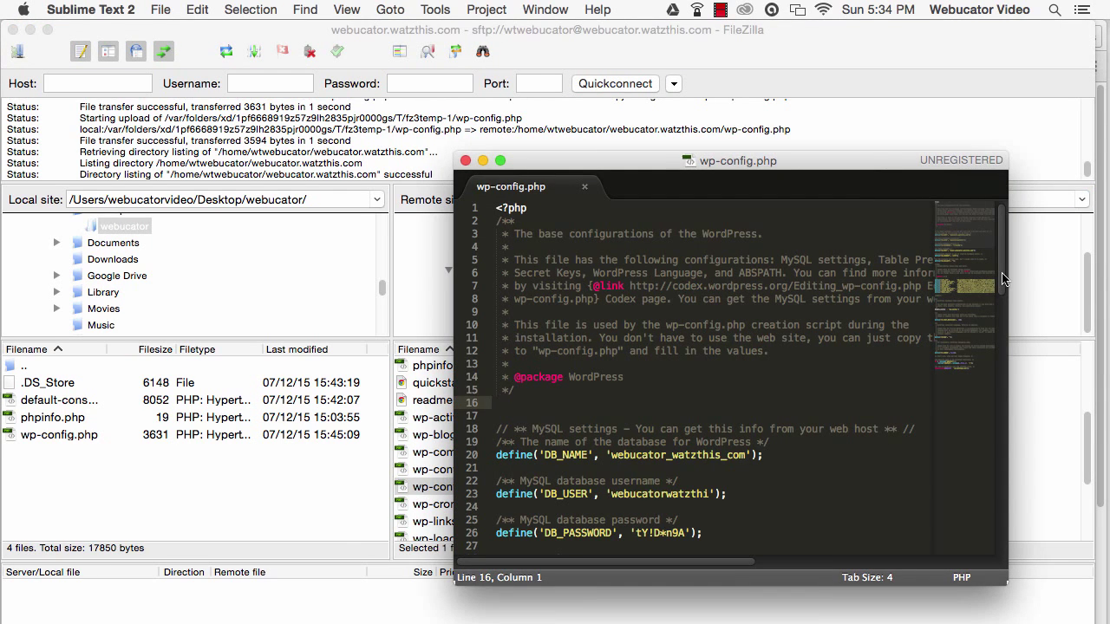
Start a define statement for 'WP_MEMORY_LIMIT' on empty line 17, just above the MySQL settings comment
{"action": "key", "text": "Down"}
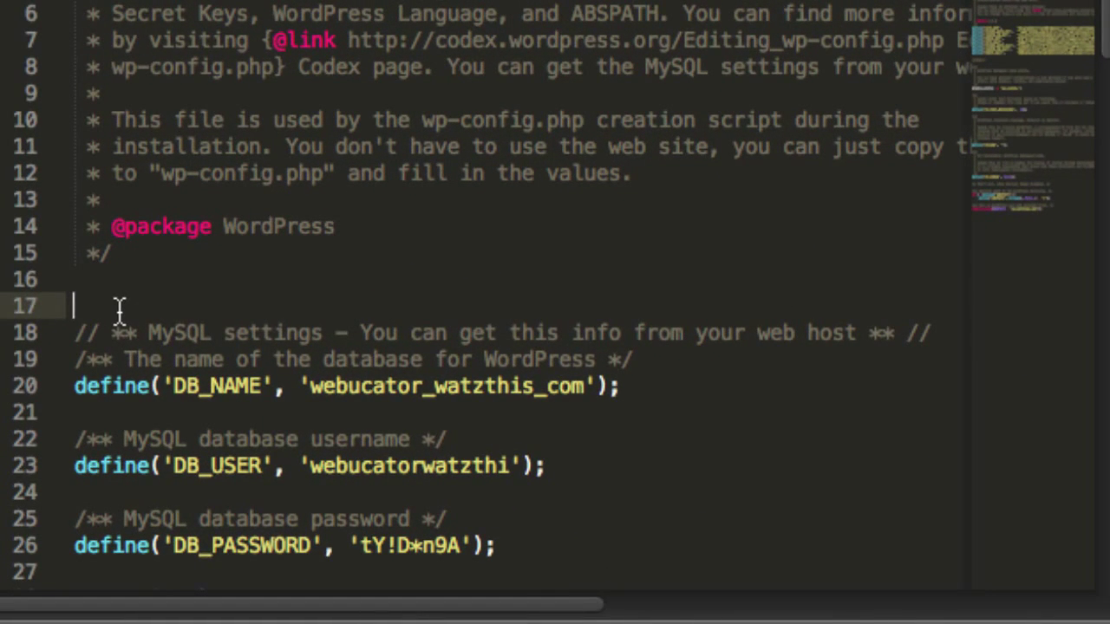
{"action": "type", "text": "define ("}
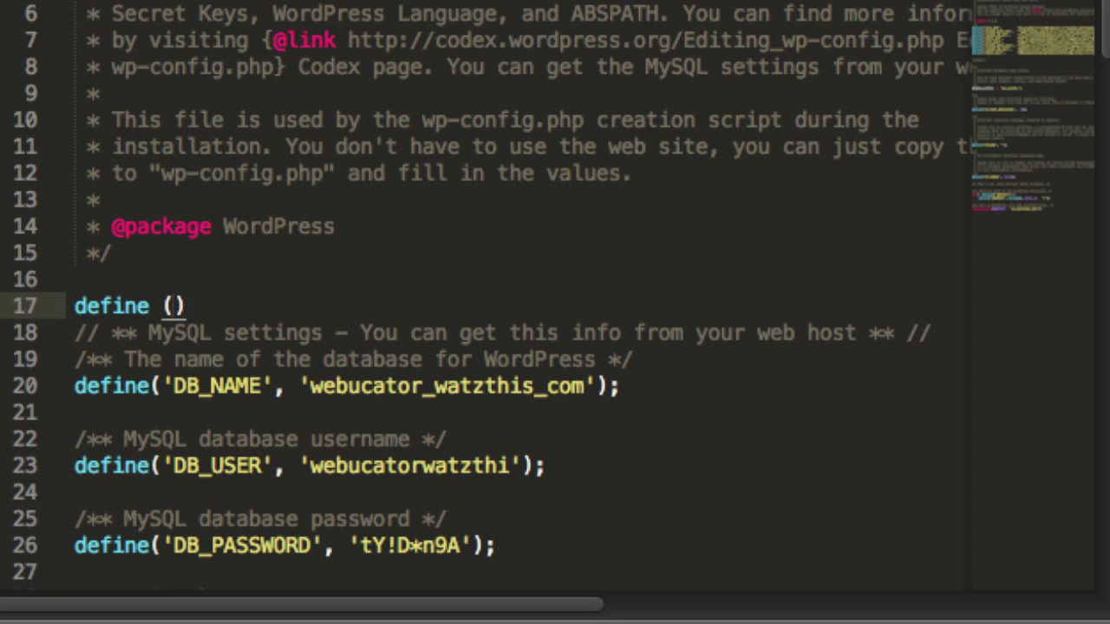
{"action": "type", "text": " 'W"}
{"action": "type", "text": "P_Mem"}
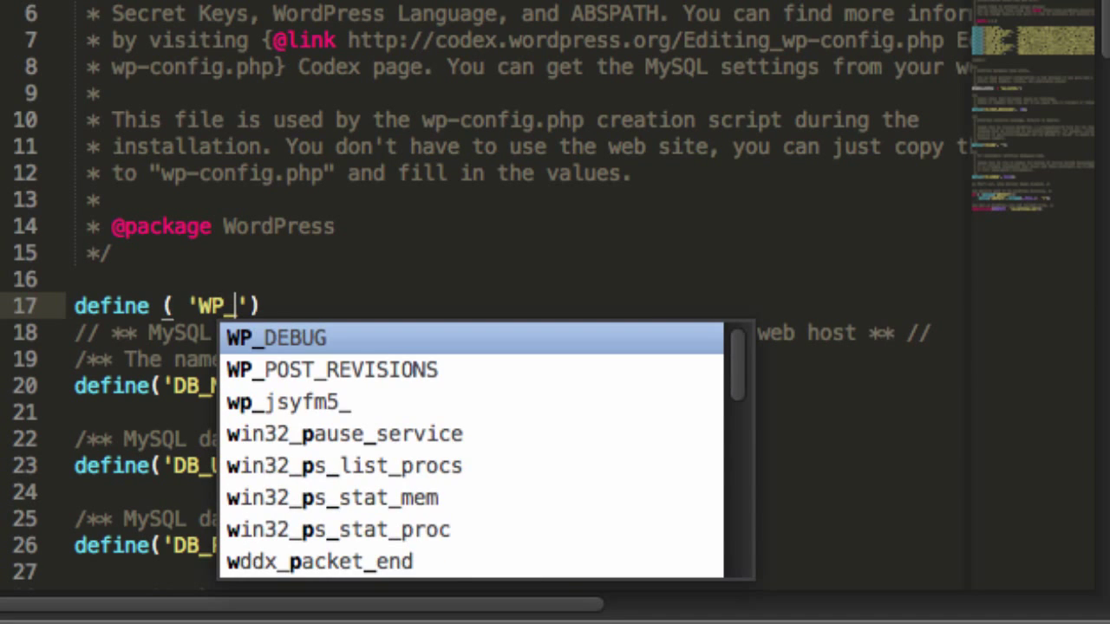
{"action": "key", "text": "BackSpace"}
{"action": "key", "text": "BackSpace"}
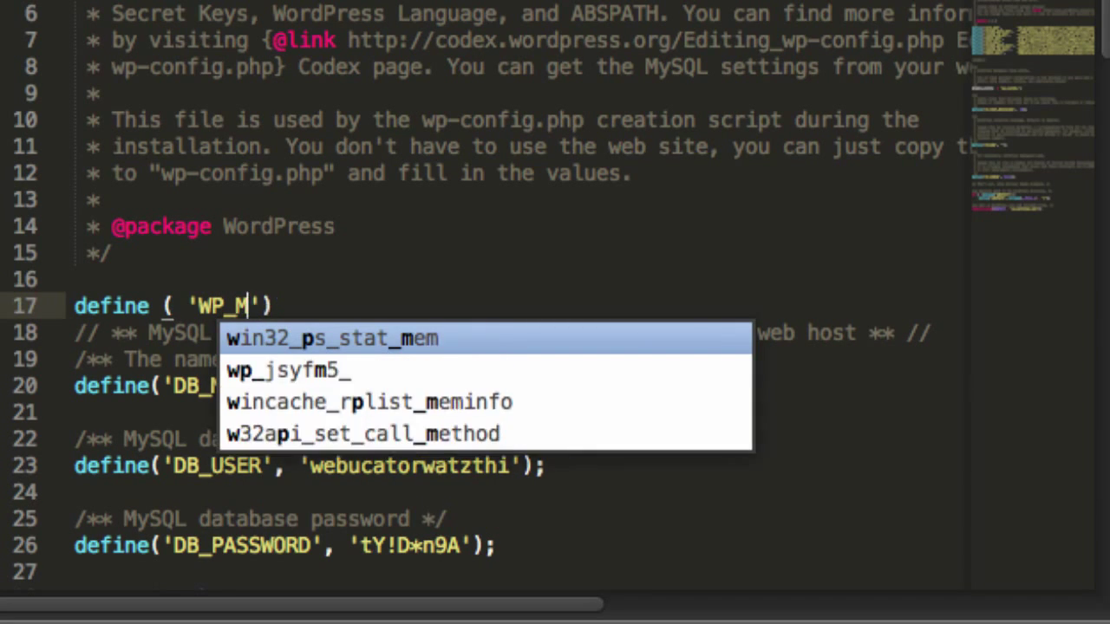
{"action": "type", "text": "EMOR"}
{"action": "type", "text": "Y_L"}
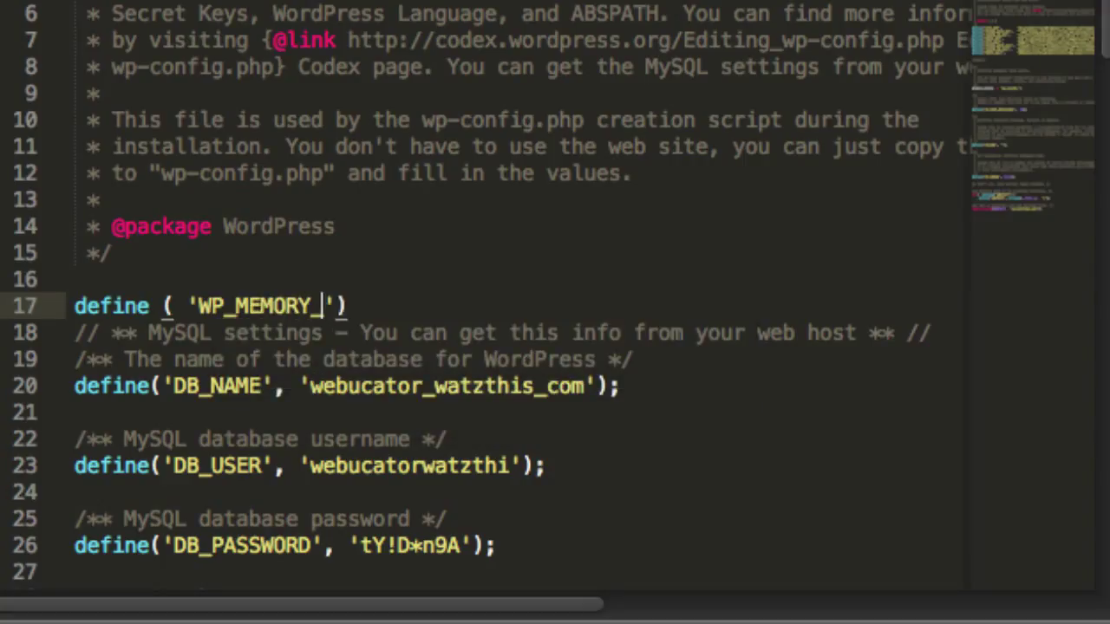
{"action": "type", "text": "IMIT"}
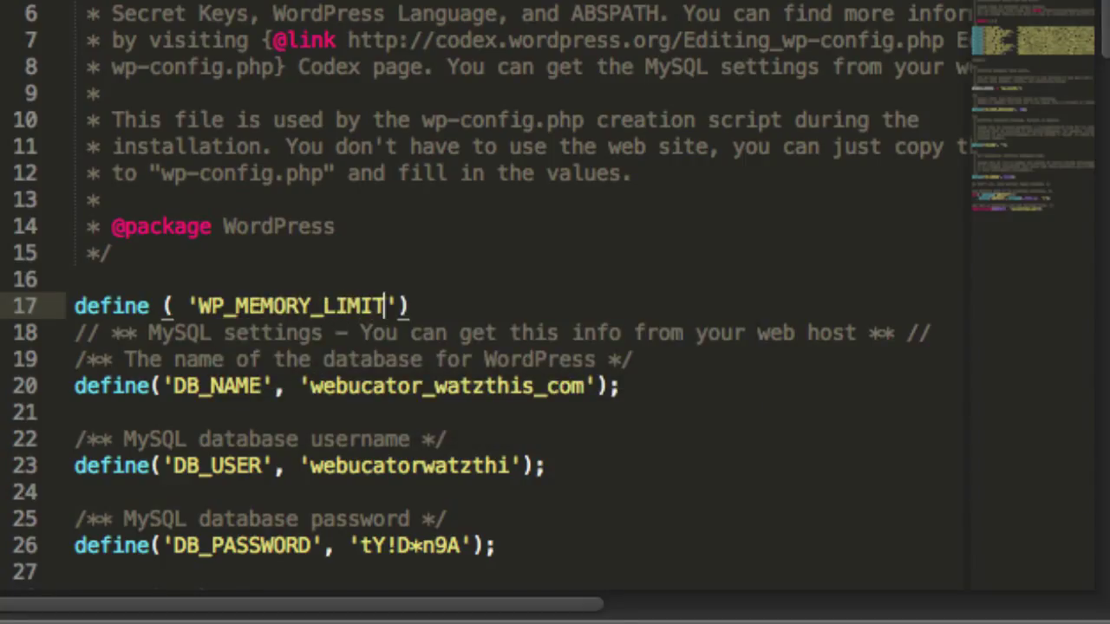
Give WP_MEMORY_LIMIT the value '96M', end the statement with a semicolon and add a line break after it
{"action": "type", "text": "', "}
{"action": "type", "text": "'"}
{"action": "type", "text": "96M"}
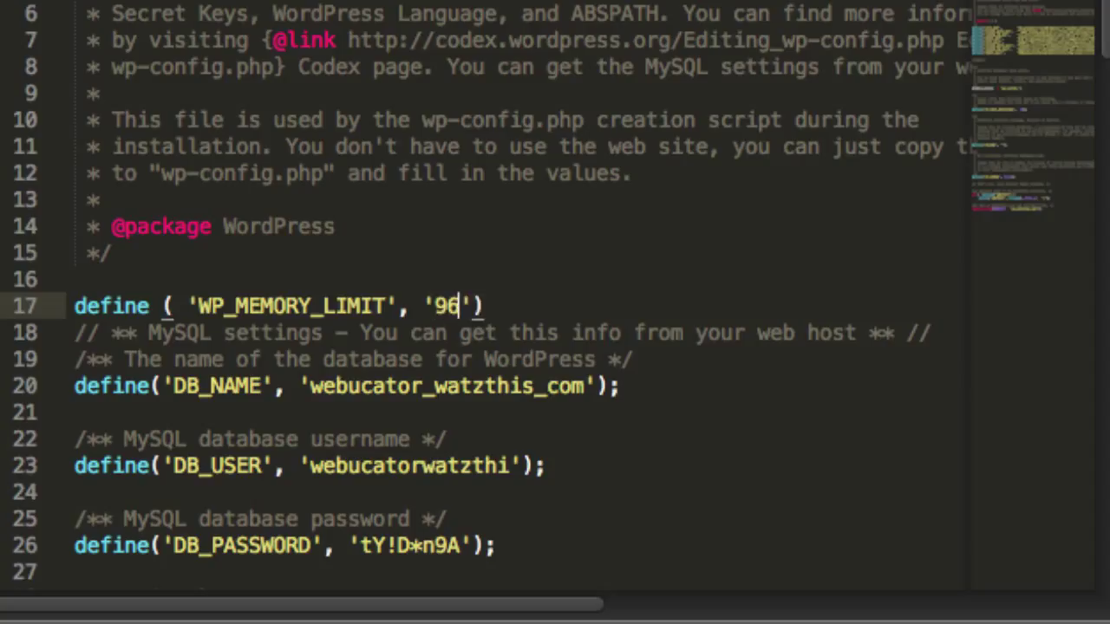
{"action": "key", "text": "Right"}
{"action": "key", "text": "Right"}
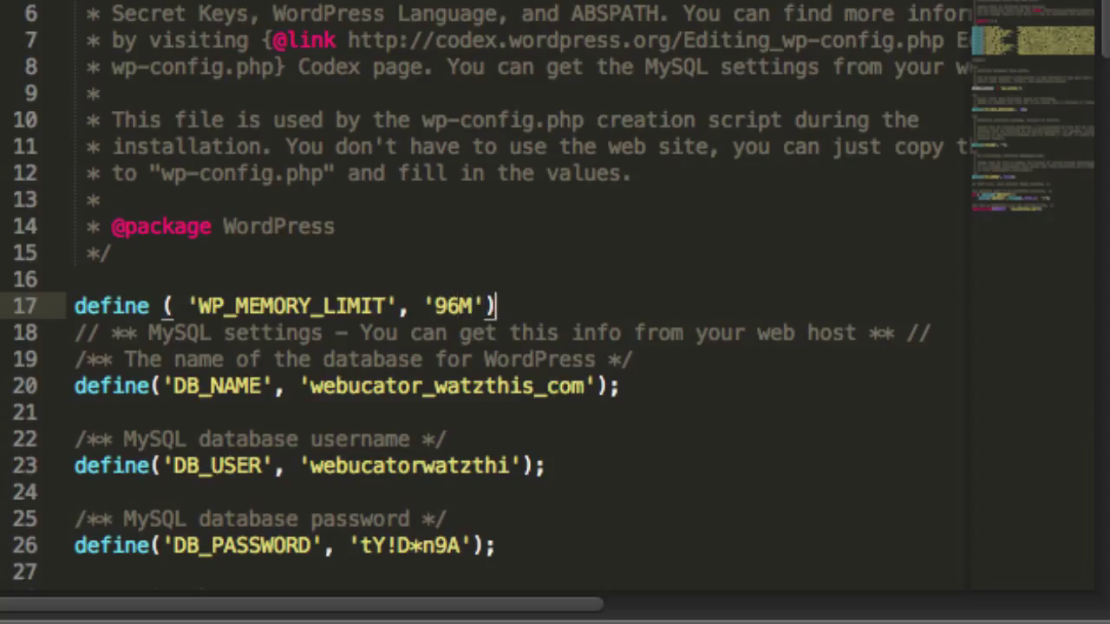
{"action": "type", "text": ";"}
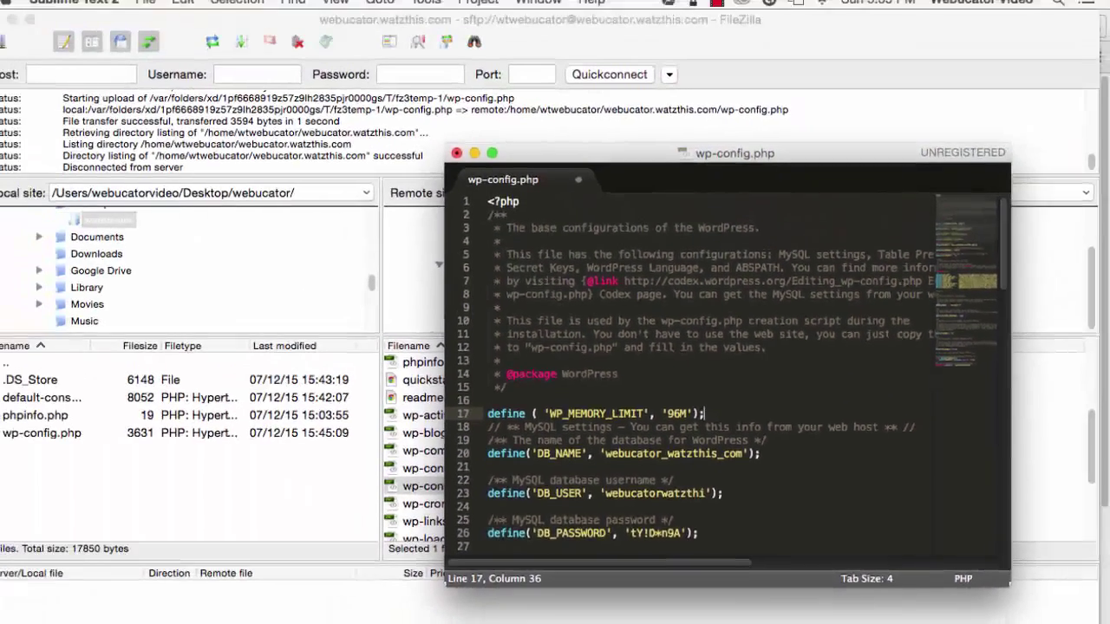
{"action": "key", "text": "Return"}
Save wp-config.php, return to FileZilla and upload the edited file to the server
{"action": "key", "text": "super+s"}
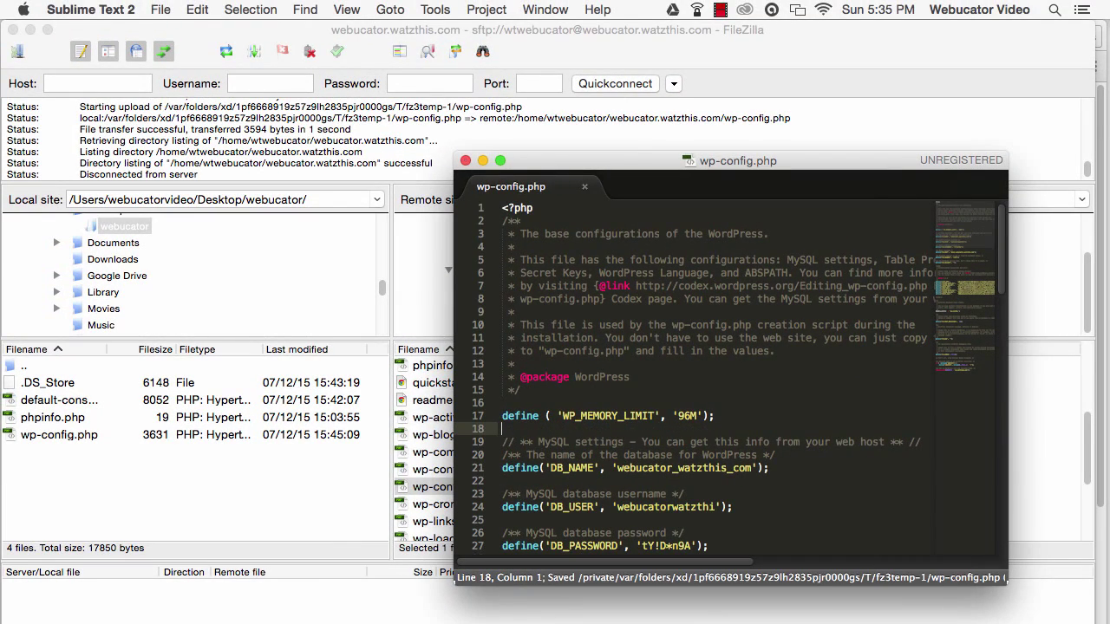
{"action": "left_click", "coordinate": [484, 31]}
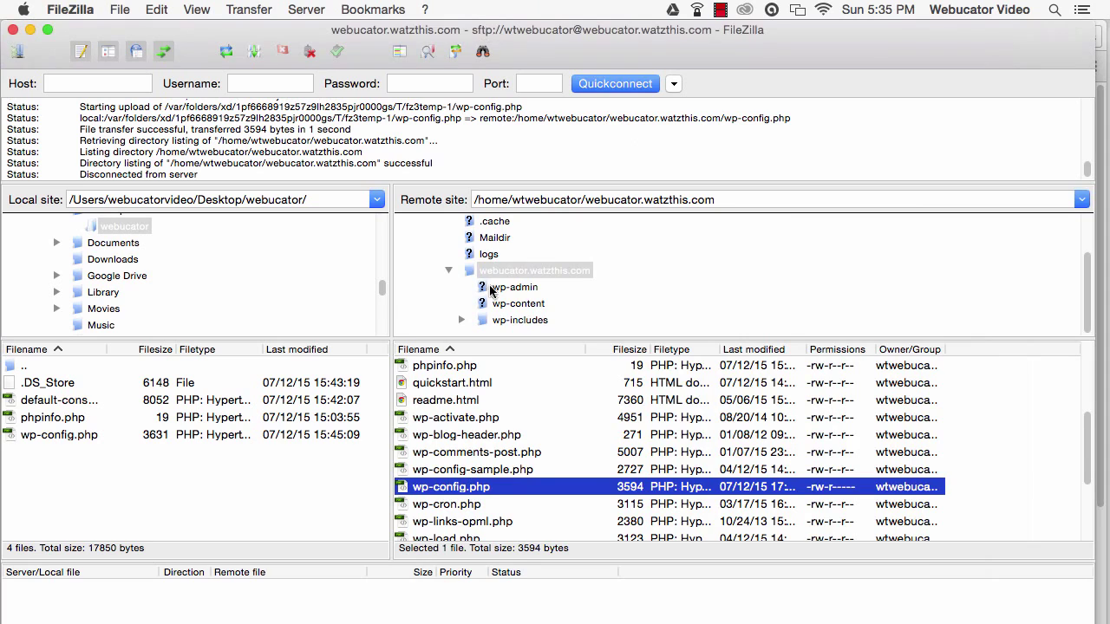
{"action": "left_click", "coordinate": [643, 436]}
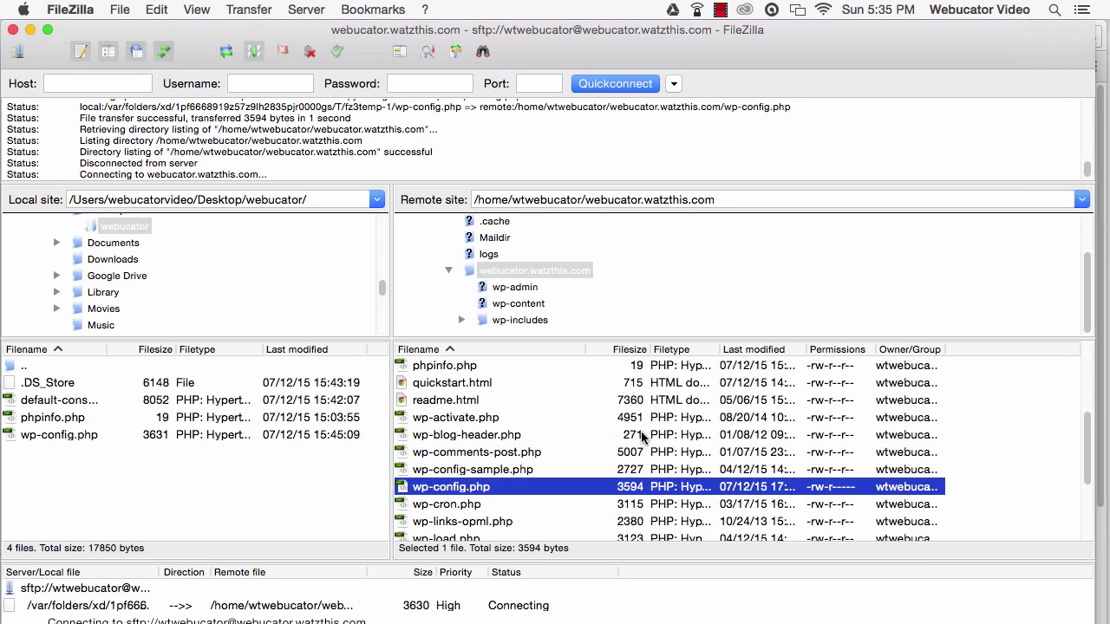